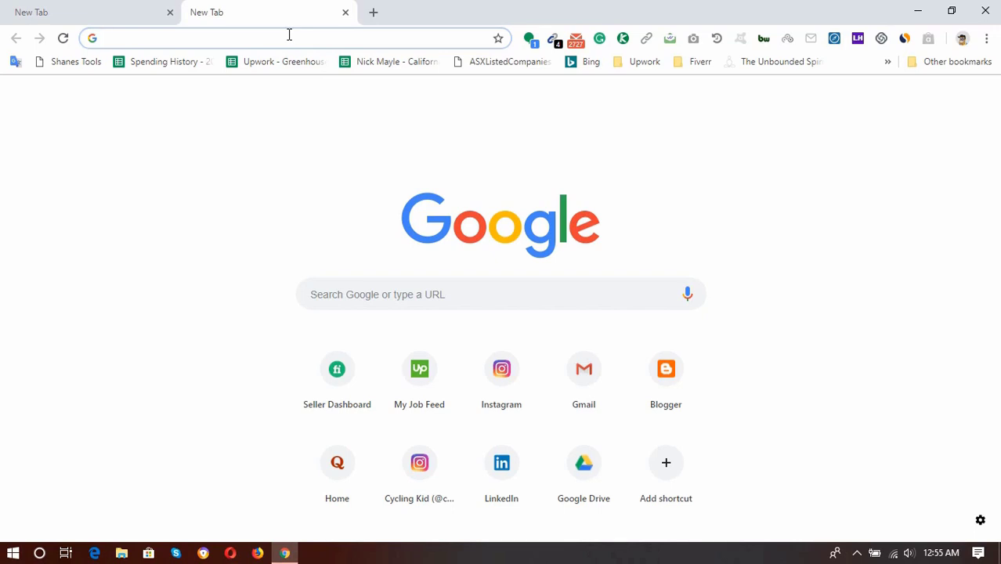
Run a Google search for 'bluestacks' from the Chrome address bar
{"action": "type", "text": "blue"}
{"action": "key", "text": "BackSpace"}
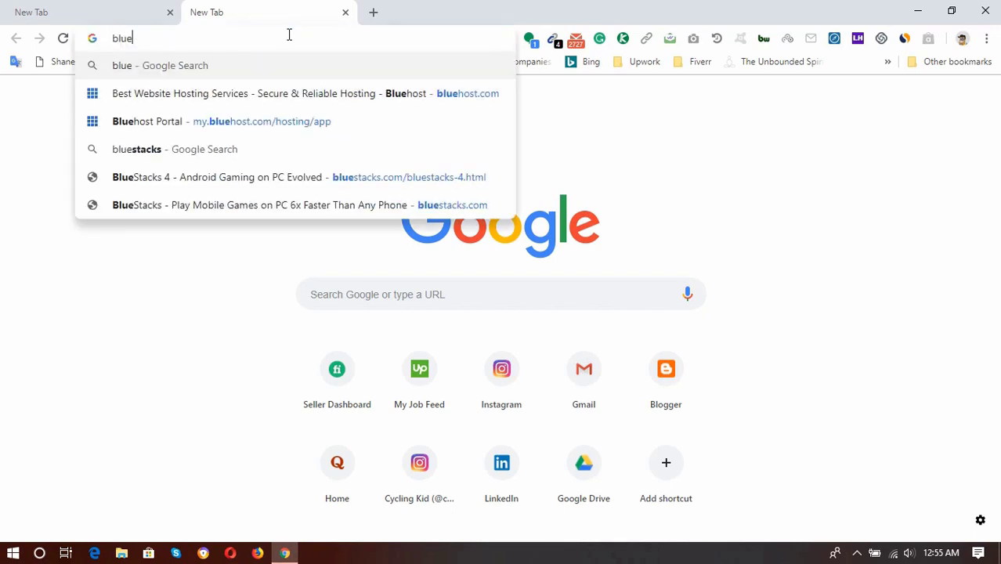
{"action": "type", "text": "stac"}
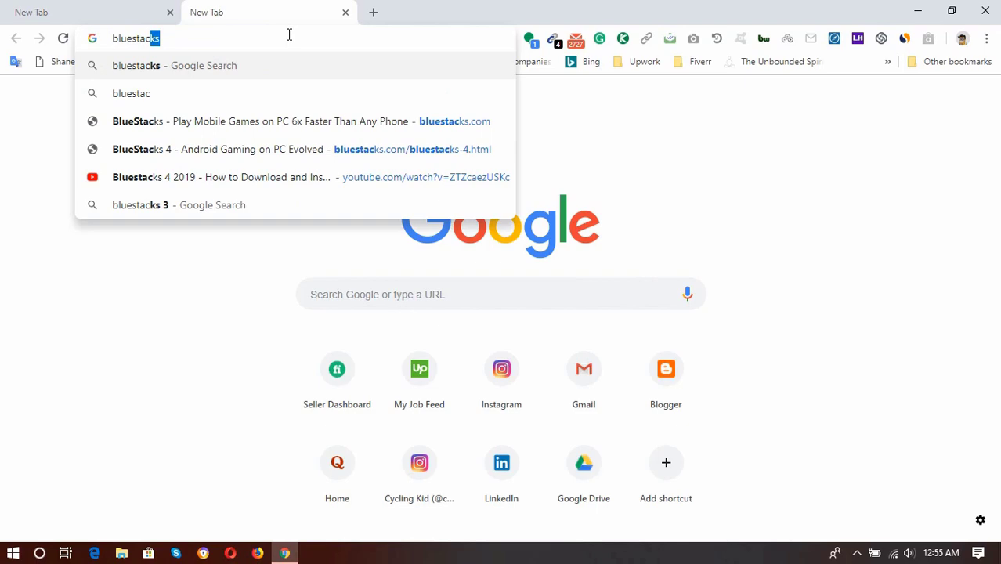
{"action": "key", "text": "Return"}
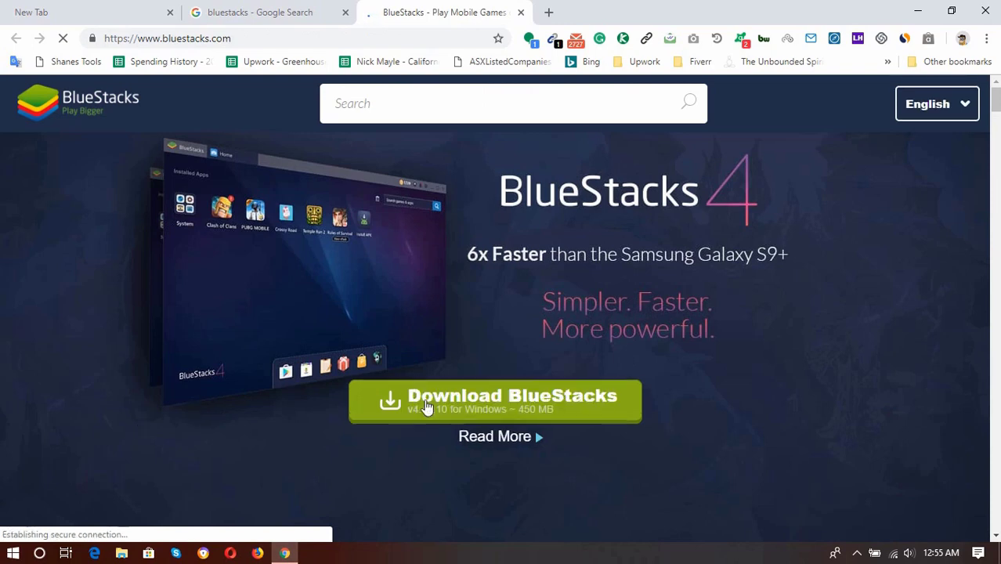
Open the BlueStacks 4 Read More page and scroll through its new-features description
{"action": "left_click", "coordinate": [482, 438]}
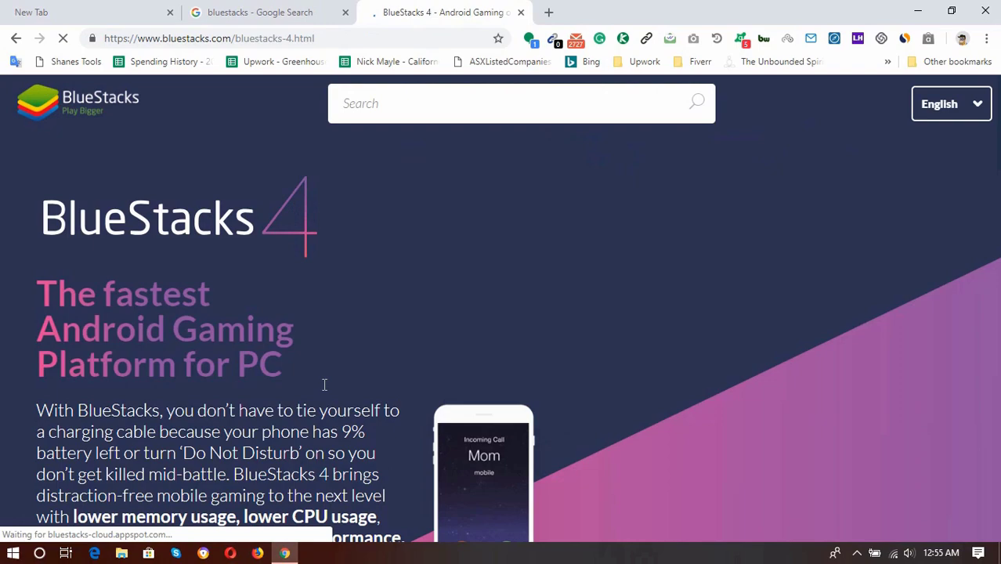
{"action": "scroll", "coordinate": [153, 337], "scroll_direction": "down", "scroll_amount": 3}
{"action": "scroll", "coordinate": [63, 339], "scroll_direction": "down", "scroll_amount": 8}
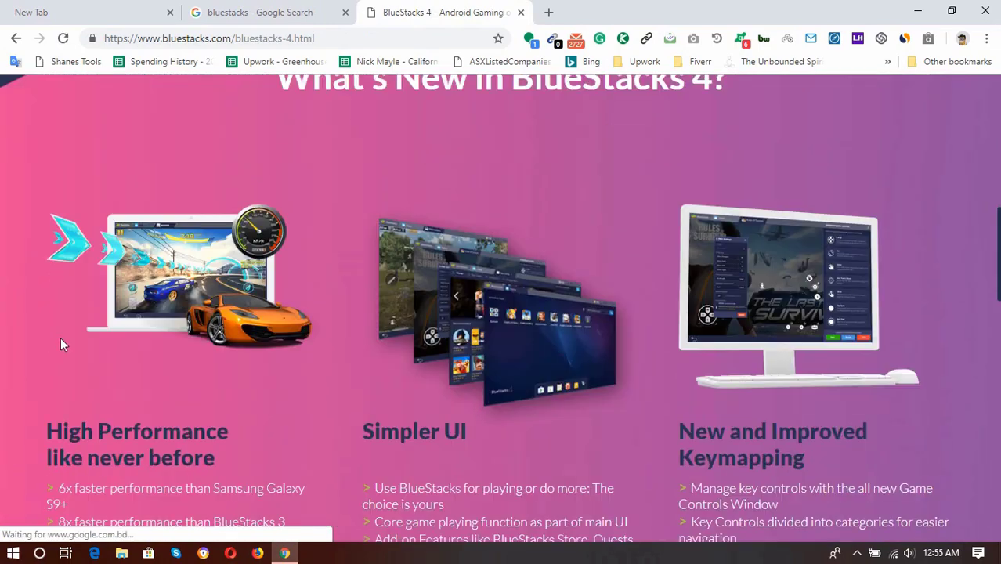
{"action": "scroll", "coordinate": [445, 232], "scroll_direction": "up", "scroll_amount": 3}
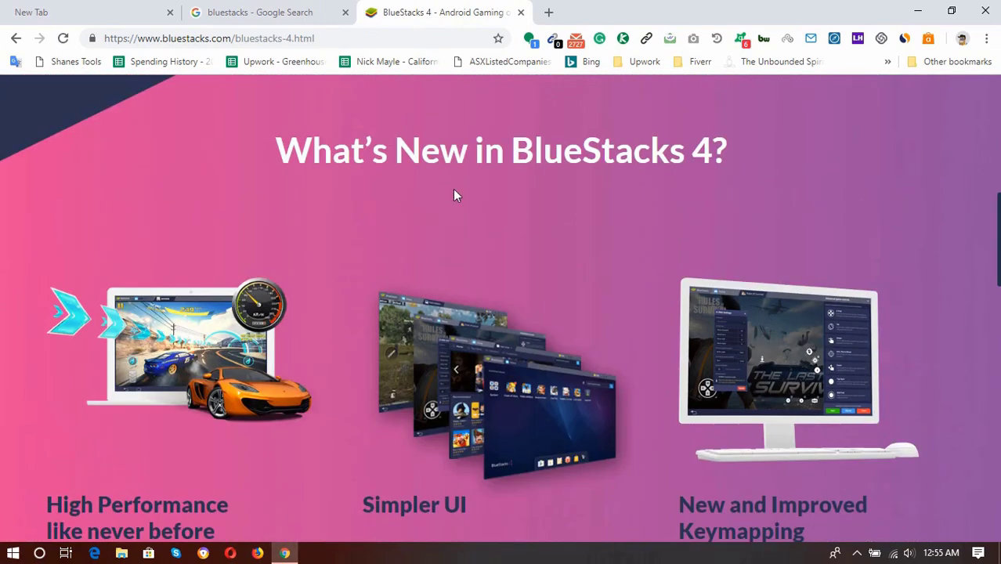
{"action": "scroll", "coordinate": [530, 212], "scroll_direction": "down", "scroll_amount": 2}
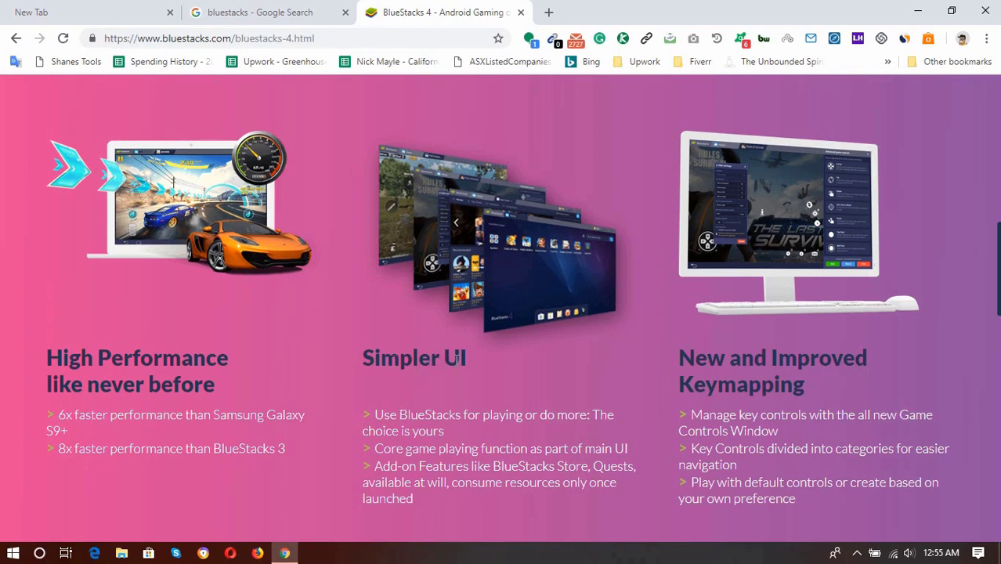
{"action": "scroll", "coordinate": [539, 275], "scroll_direction": "down", "scroll_amount": 2}
{"action": "scroll", "coordinate": [541, 286], "scroll_direction": "up", "scroll_amount": 2}
{"action": "scroll", "coordinate": [655, 296], "scroll_direction": "down", "scroll_amount": 3}
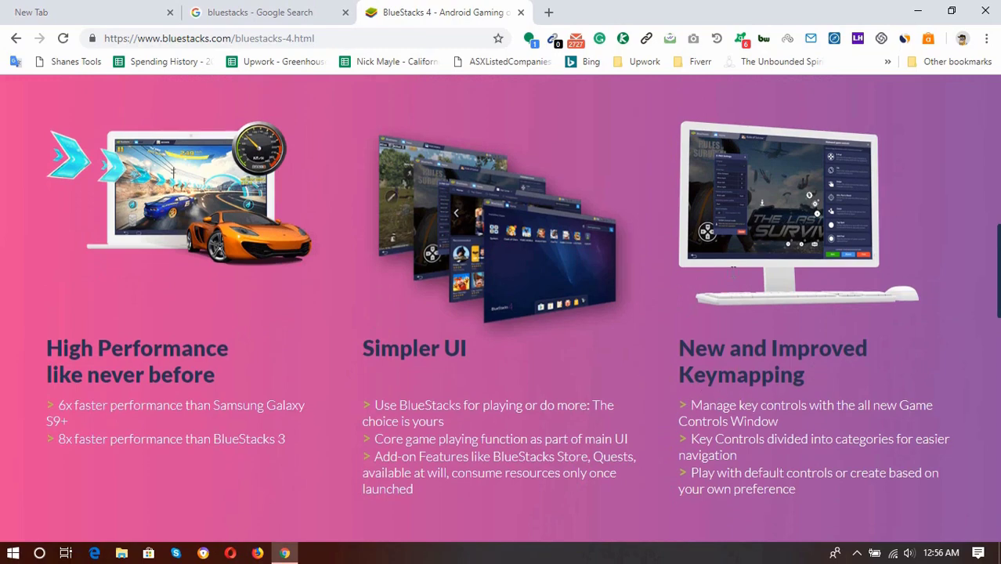
{"action": "scroll", "coordinate": [655, 296], "scroll_direction": "up", "scroll_amount": 2}
{"action": "scroll", "coordinate": [655, 296], "scroll_direction": "down", "scroll_amount": 3}
{"action": "scroll", "coordinate": [653, 296], "scroll_direction": "down", "scroll_amount": 6}
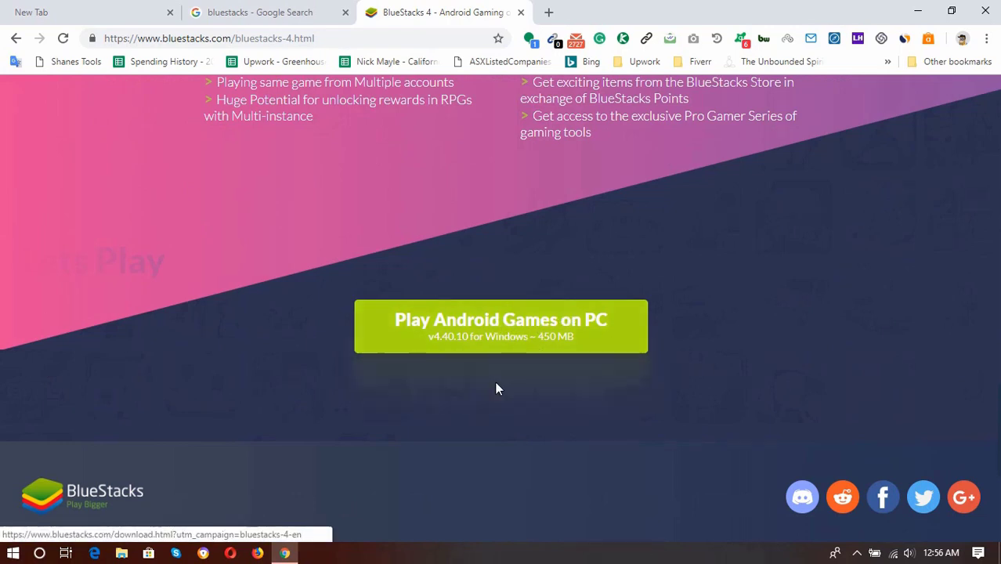
Download the BlueStacks 4.40.10 installer and save it into the Downloads folder
{"action": "left_click", "coordinate": [492, 329]}
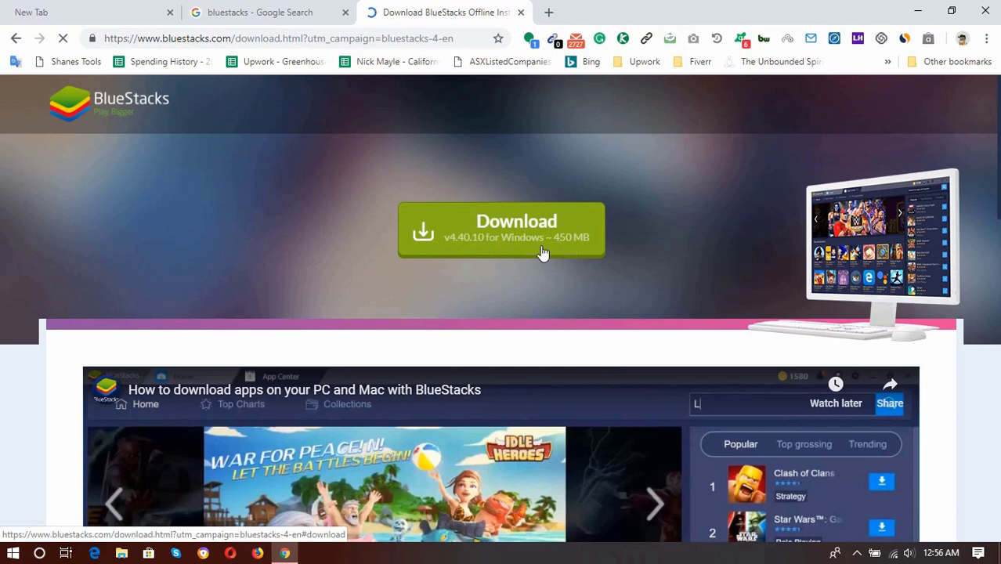
{"action": "left_click", "coordinate": [496, 247]}
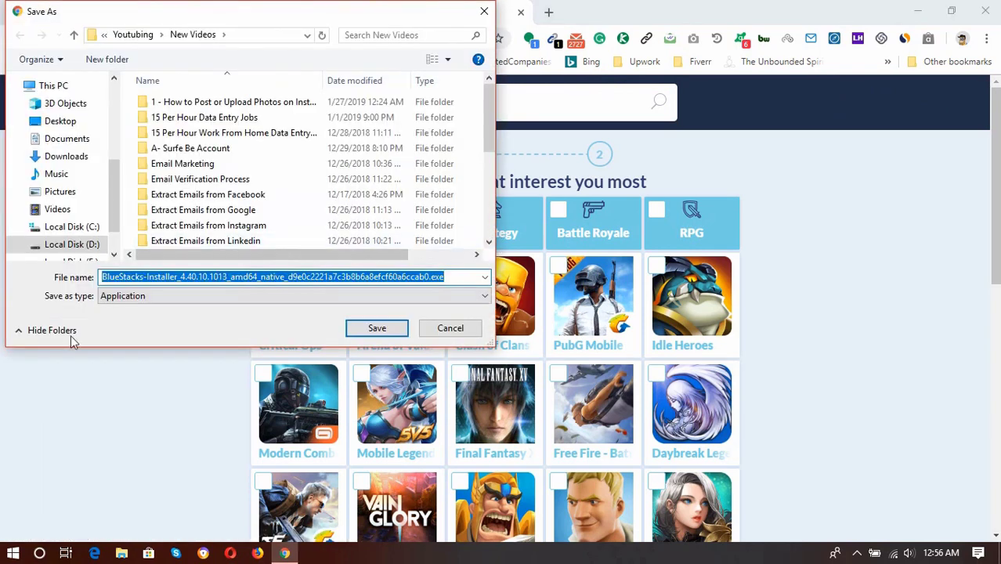
{"action": "scroll", "coordinate": [74, 161], "scroll_direction": "up", "scroll_amount": 4}
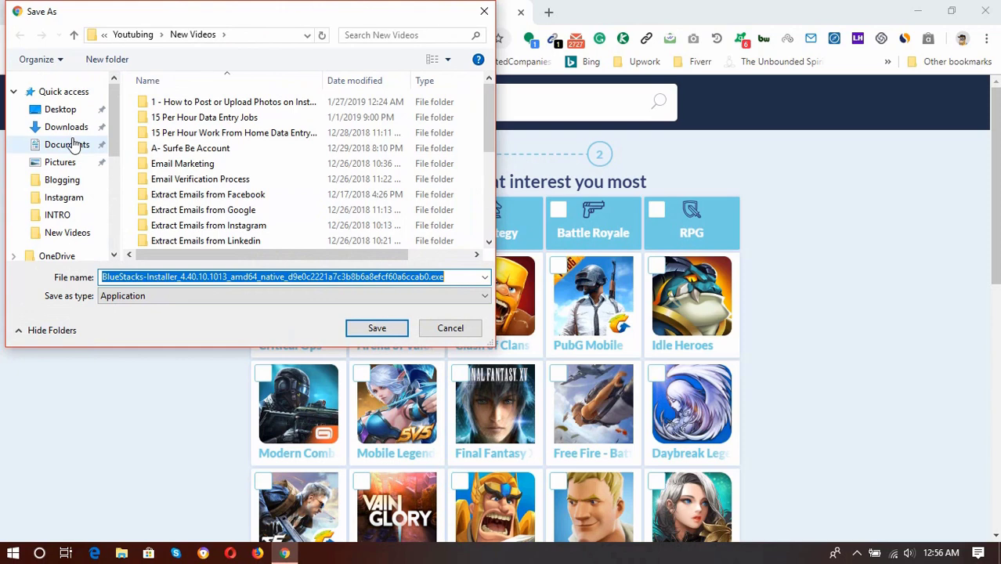
{"action": "left_click", "coordinate": [70, 130]}
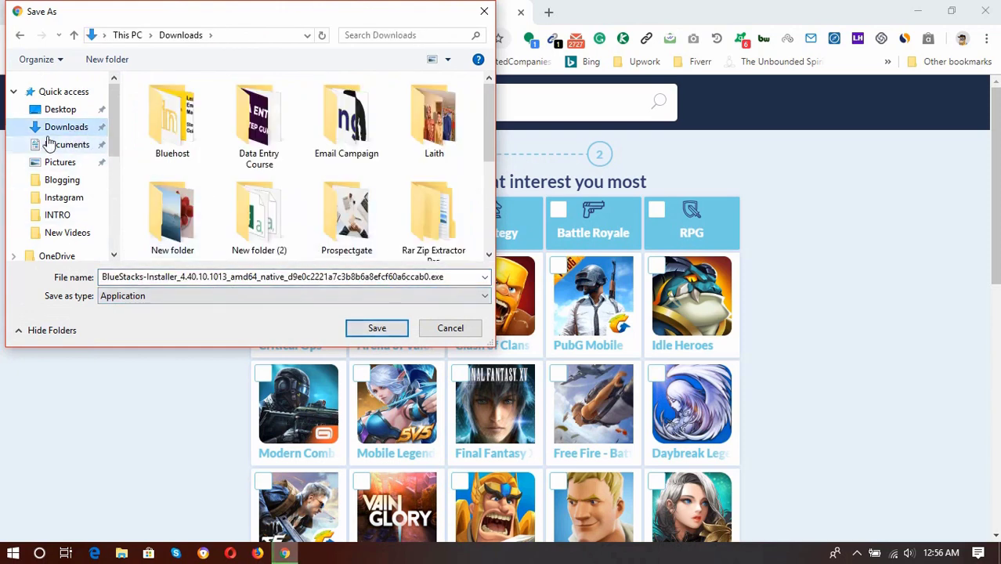
{"action": "left_click", "coordinate": [369, 329]}
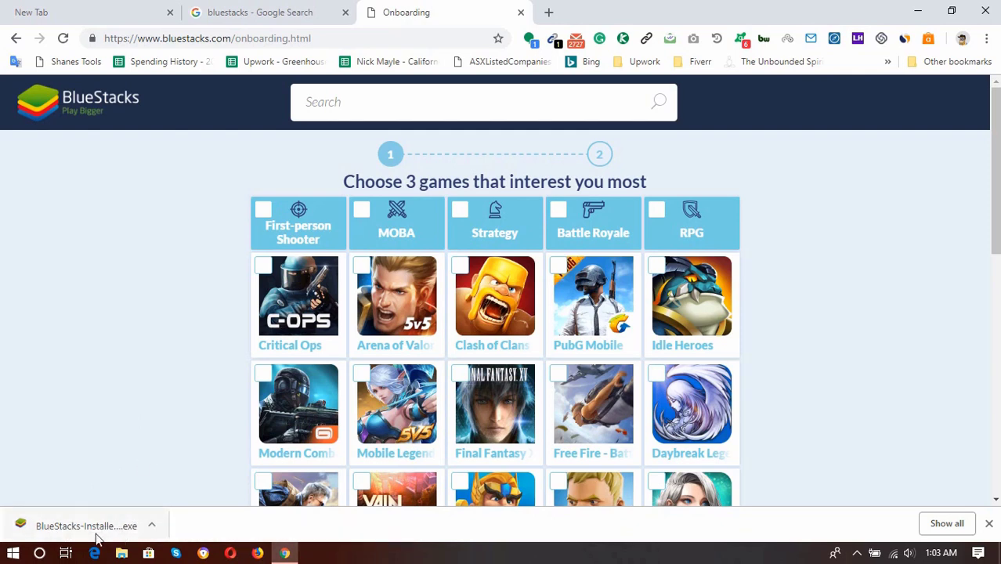
Launch the downloaded BlueStacks installer and show its custom installation options
{"action": "left_click", "coordinate": [94, 521]}
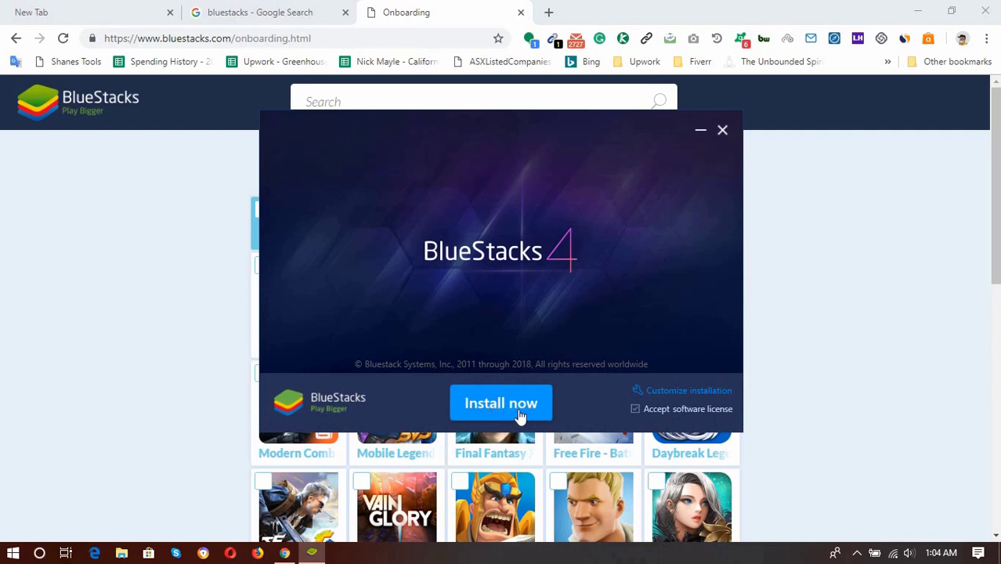
{"action": "left_click", "coordinate": [662, 392]}
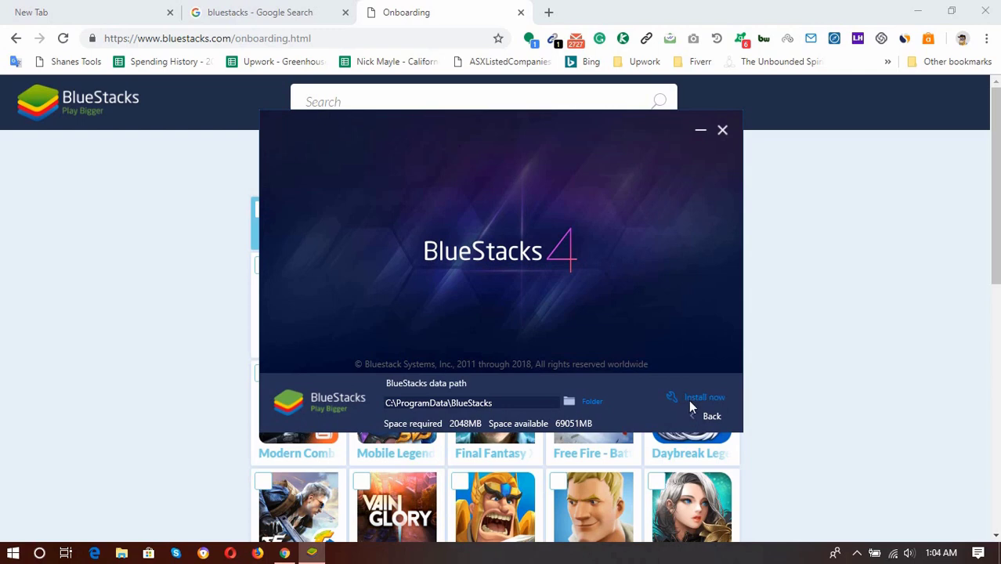
Install BlueStacks 4 with the default C:\ProgramData\BlueStacks data path
{"action": "left_click", "coordinate": [697, 398]}
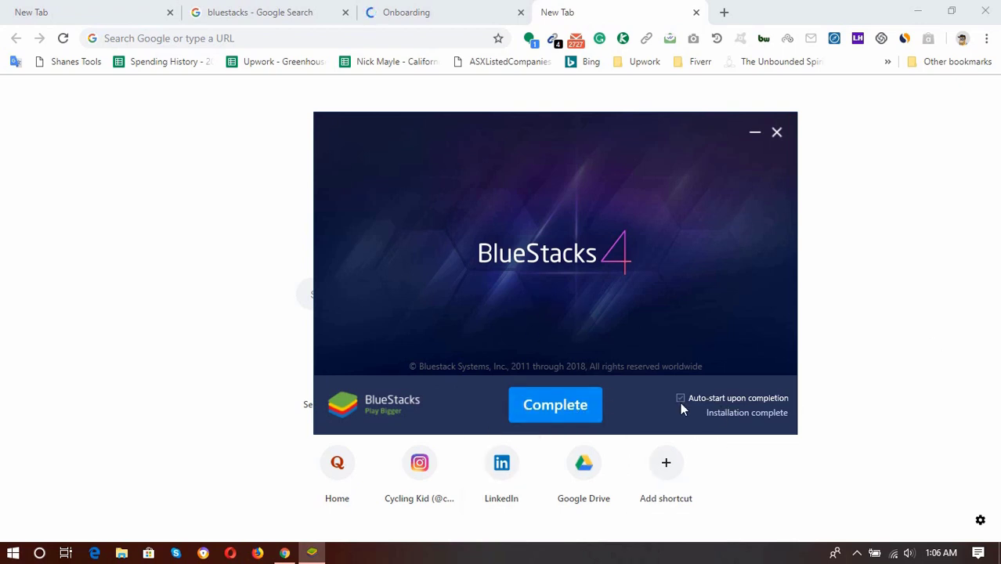
Complete the installer so BlueStacks launches and begins its first engine start
{"action": "left_click", "coordinate": [588, 414]}
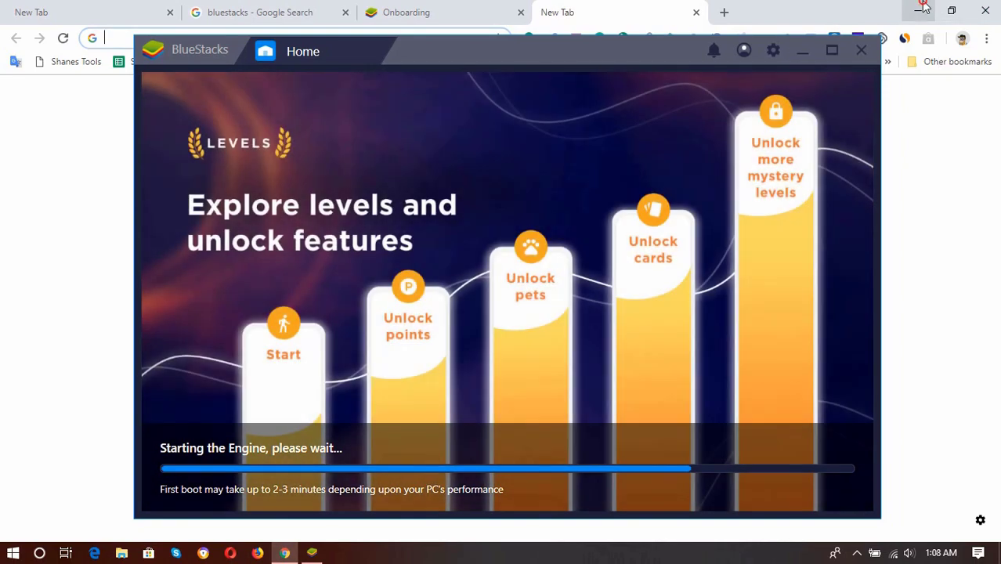
Minimize Chrome and reposition the BlueStacks window while it finishes booting
{"action": "left_click", "coordinate": [922, 9]}
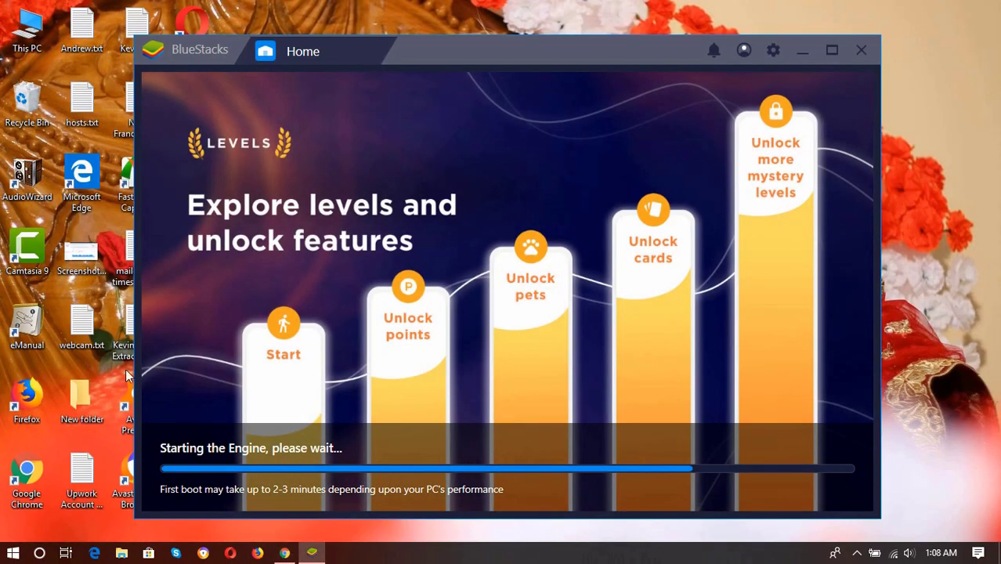
{"action": "left_click_drag", "start_coordinate": [419, 70], "coordinate": [527, 78]}
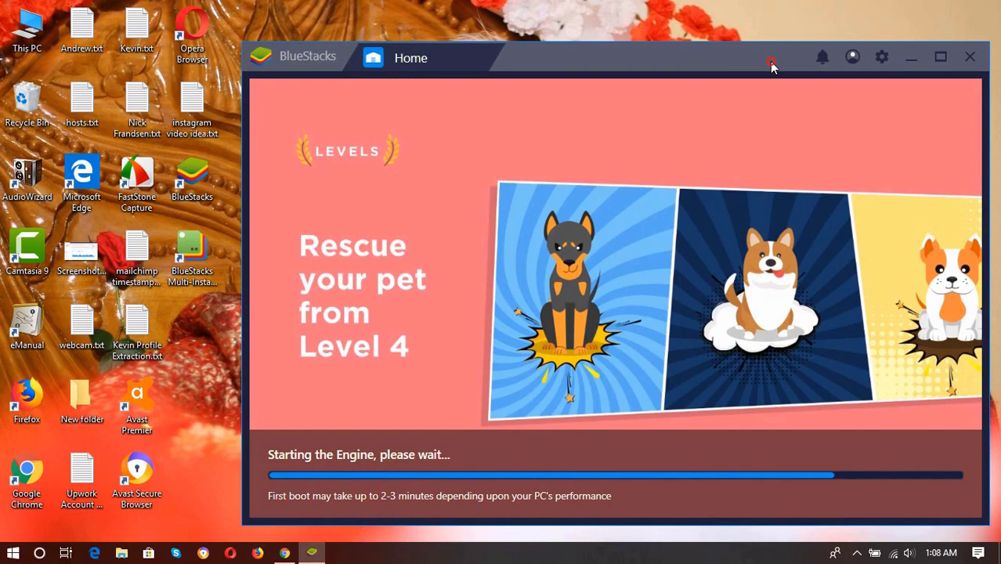
{"action": "left_click_drag", "start_coordinate": [772, 66], "coordinate": [727, 60]}
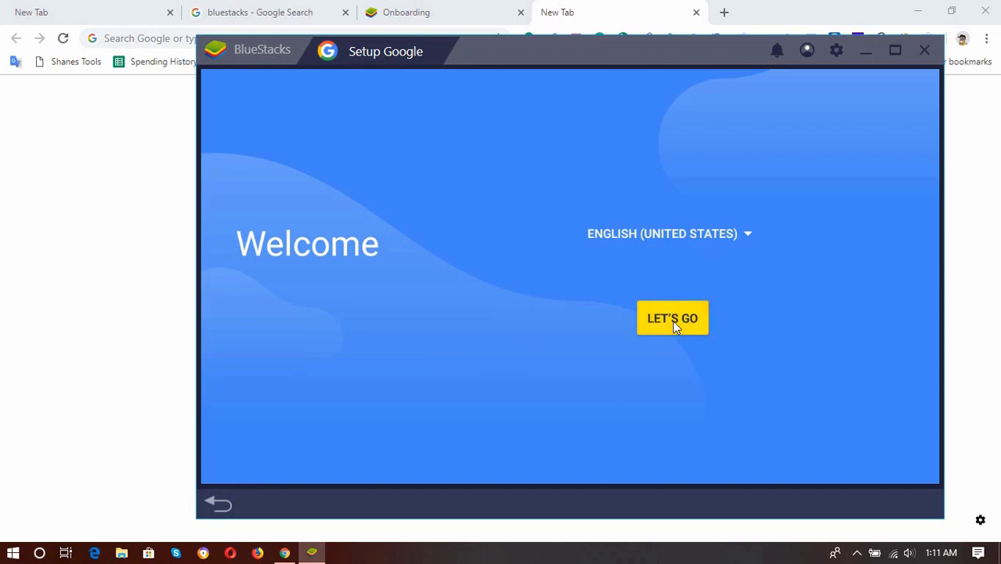
Start Google account setup from the Welcome screen with LET'S GO
{"action": "left_click", "coordinate": [672, 320]}
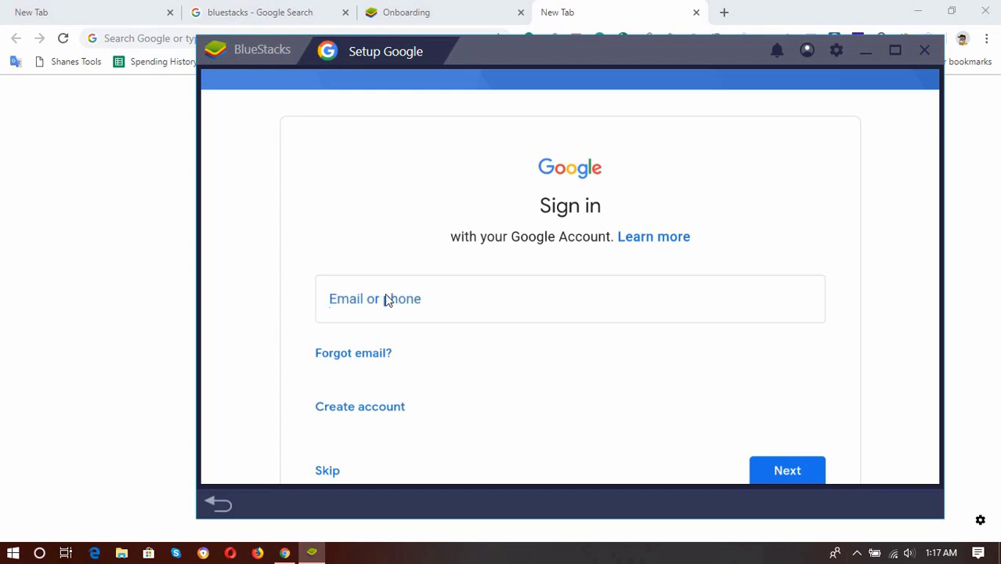
Sign in with the Google account email and password, accept the terms, and start using BlueStacks
{"action": "left_click", "coordinate": [359, 303]}
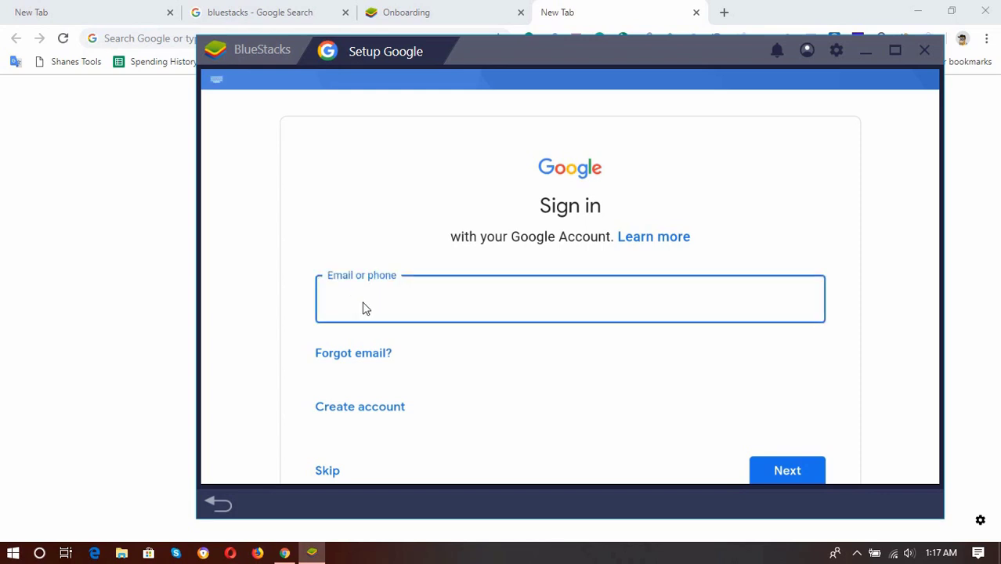
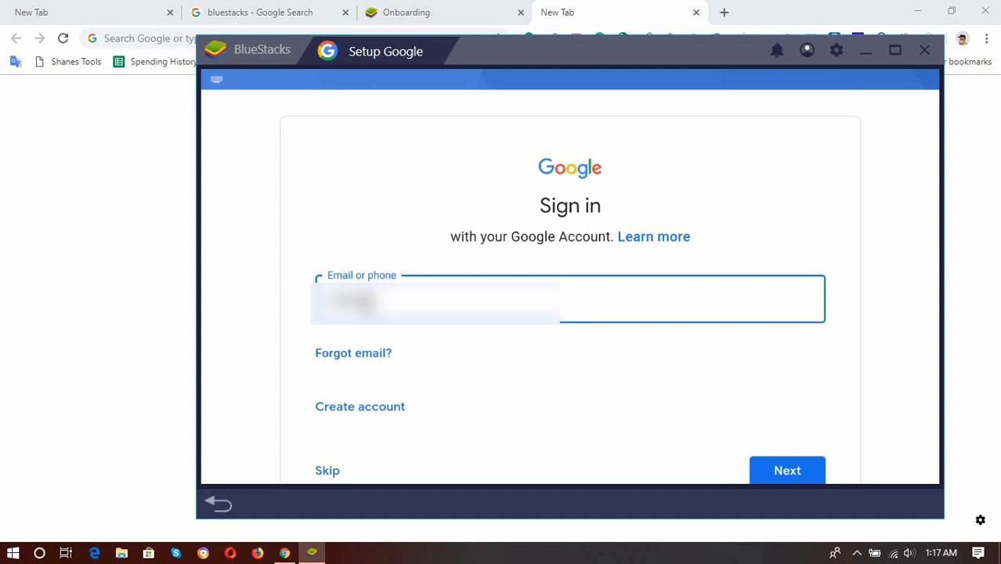
{"action": "left_click", "coordinate": [776, 340]}
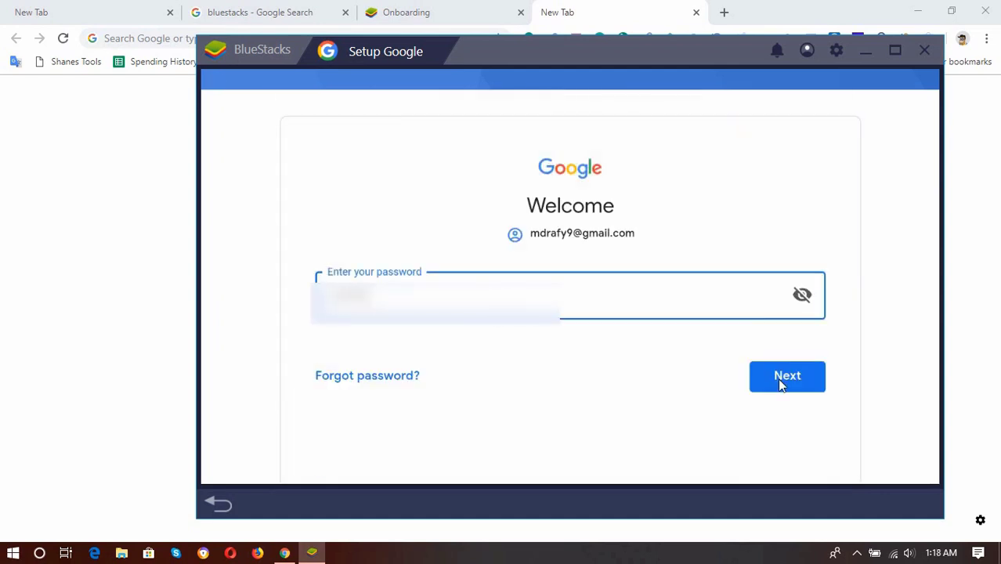
{"action": "left_click", "coordinate": [781, 380]}
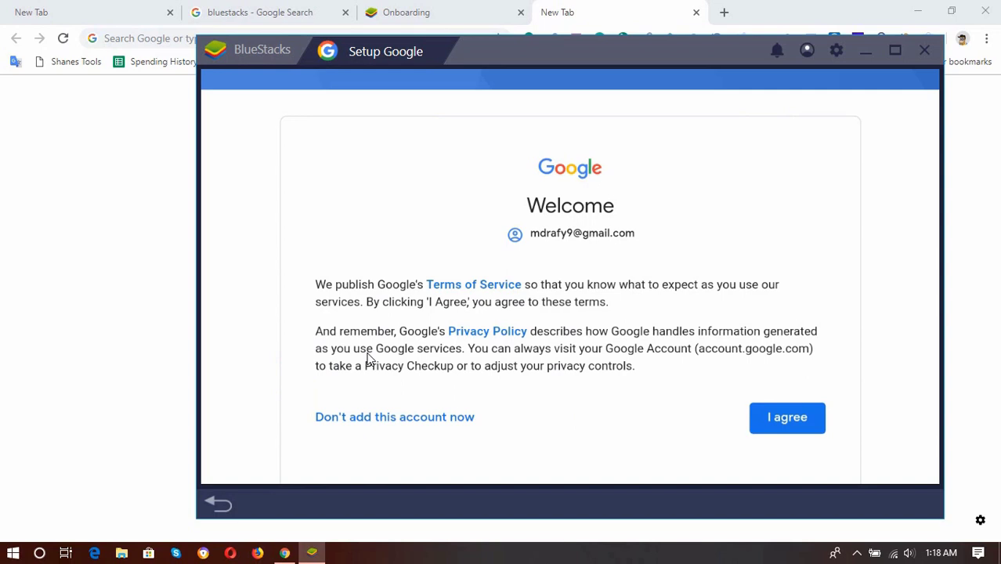
{"action": "left_click", "coordinate": [797, 430]}
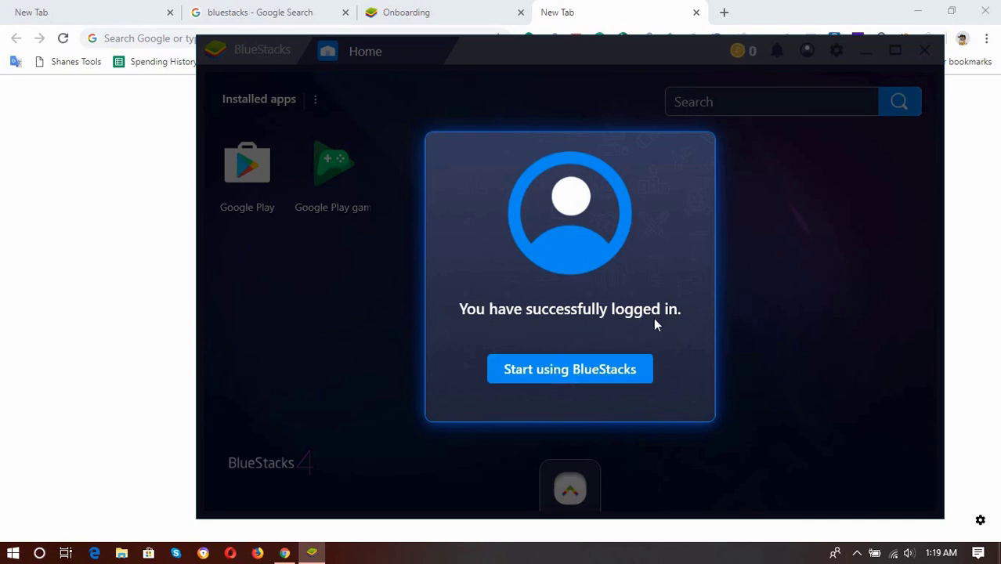
{"action": "left_click", "coordinate": [593, 373]}
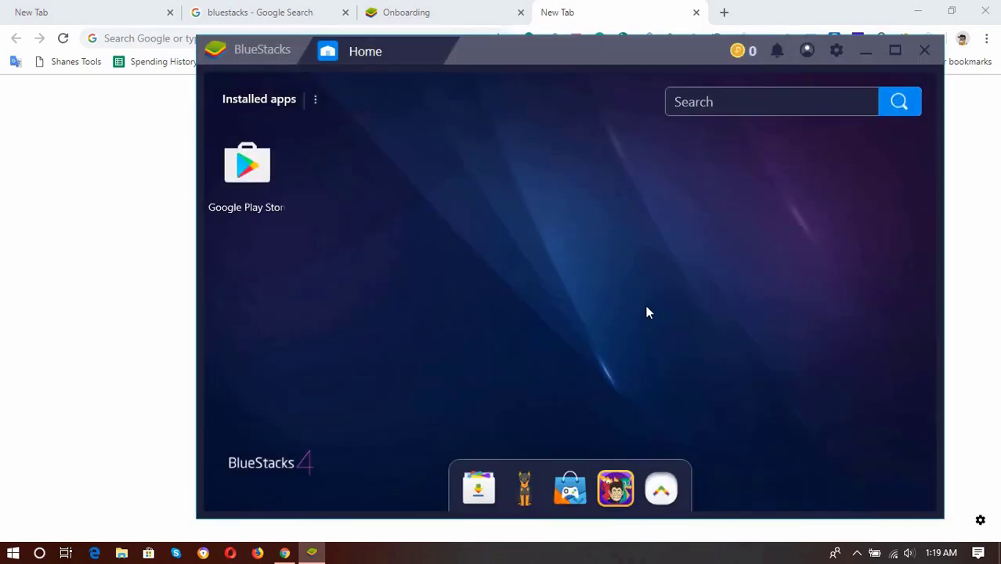
Search the Play Store for 'viber' and open the Viber Messenger listing
{"action": "left_click", "coordinate": [250, 176]}
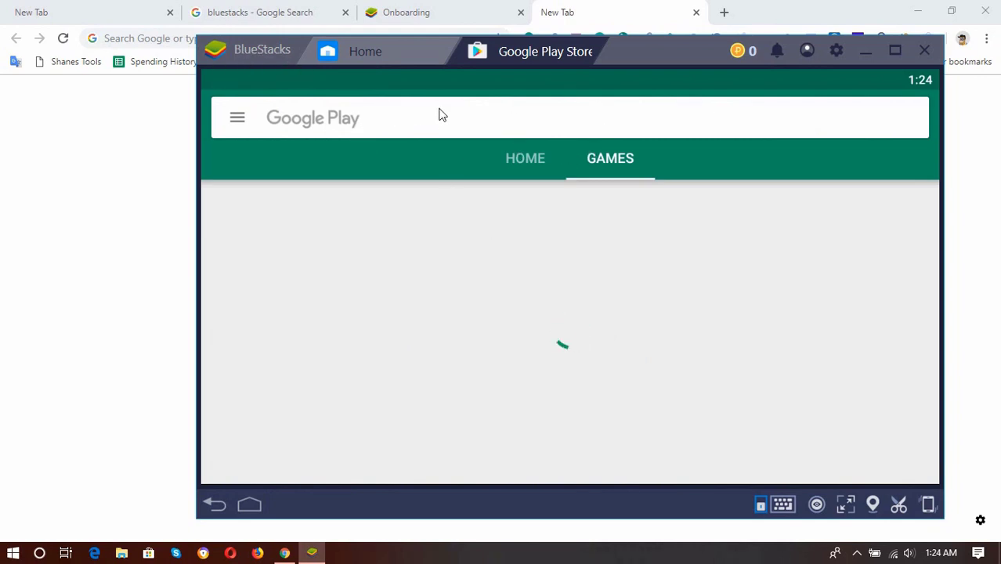
{"action": "left_click", "coordinate": [460, 128]}
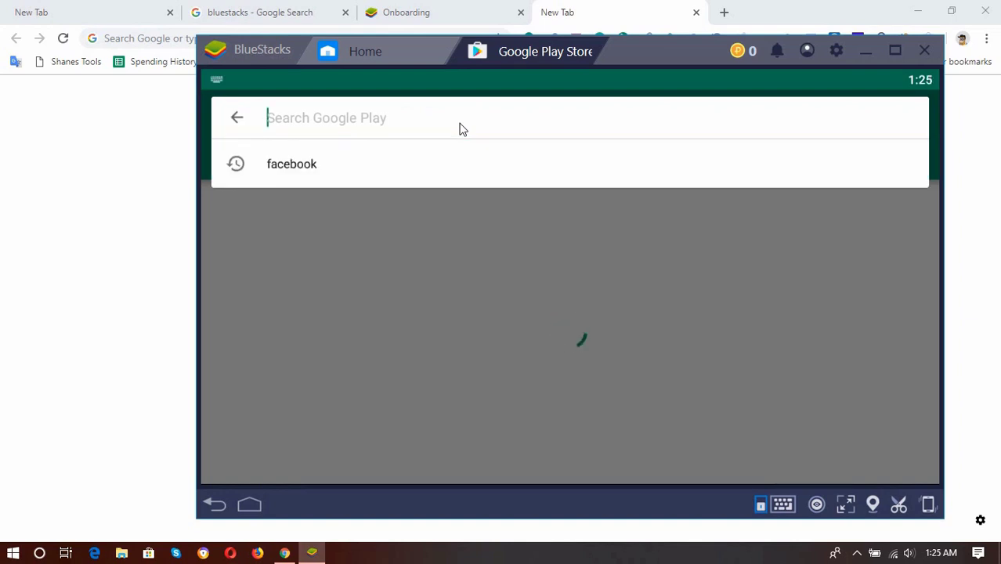
{"action": "type", "text": "viberr"}
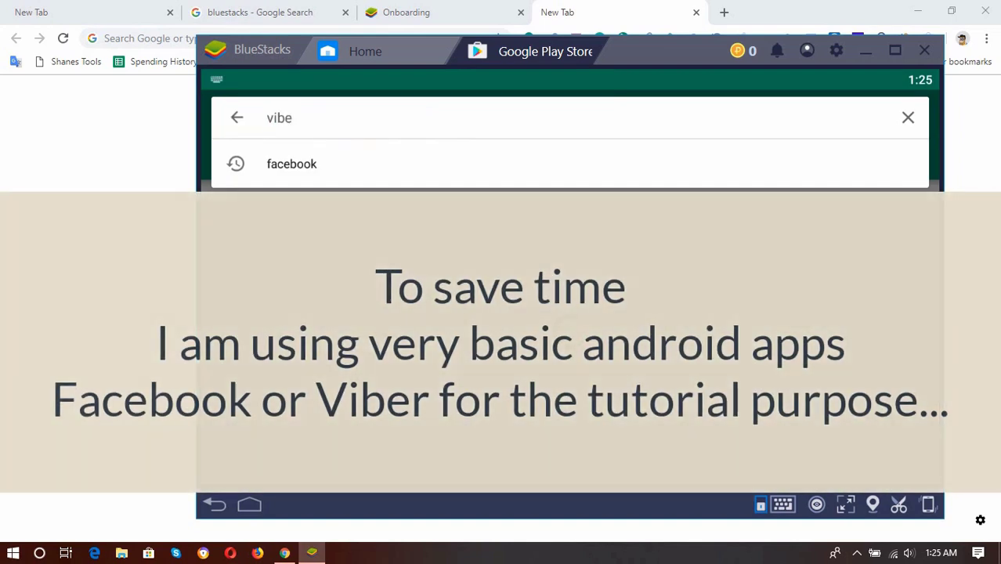
{"action": "key", "text": "BackSpace"}
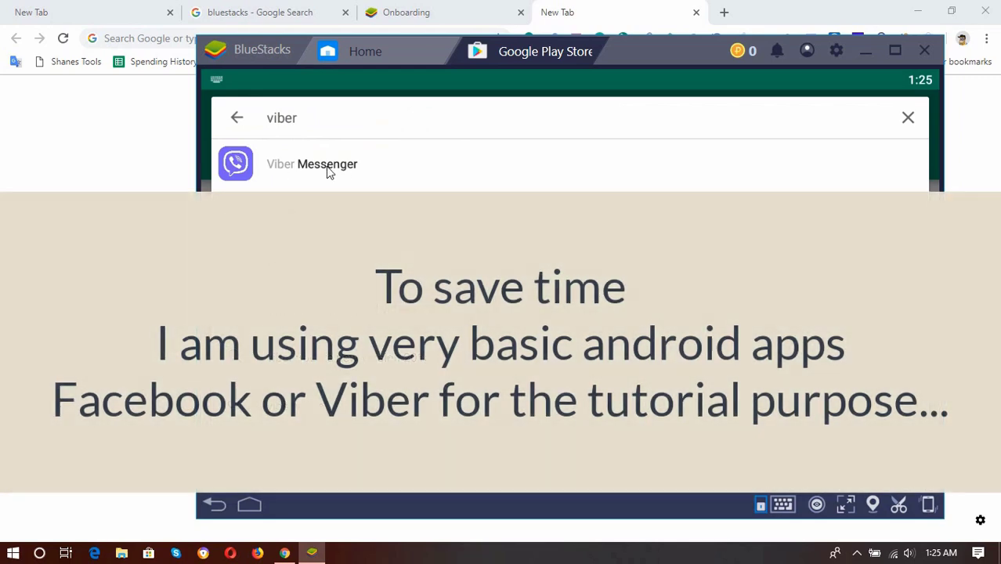
{"action": "left_click", "coordinate": [329, 169]}
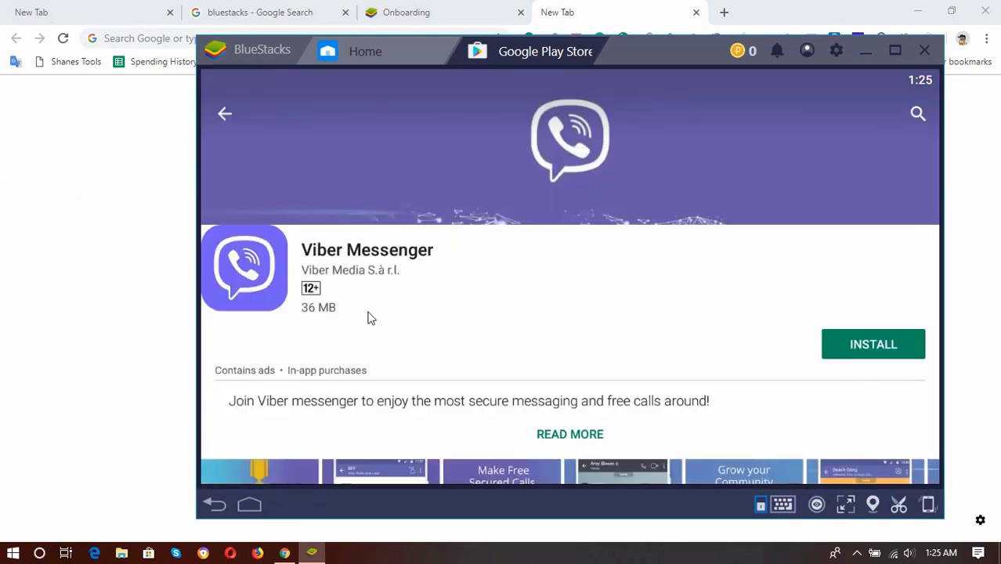
Start installing Viber Messenger, maximize the emulator window, and check its download progress in notifications
{"action": "left_click", "coordinate": [882, 352]}
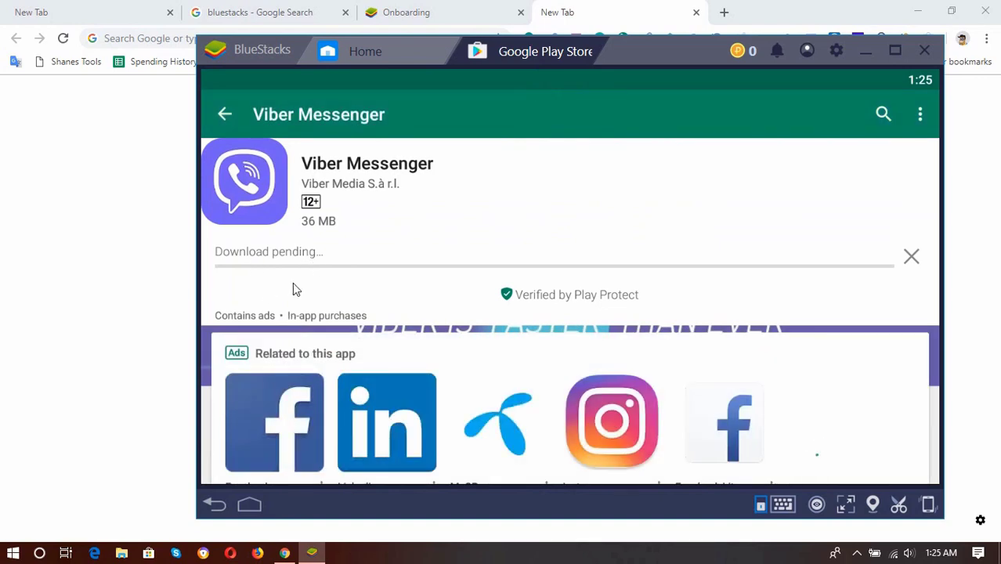
{"action": "double_click", "coordinate": [206, 51]}
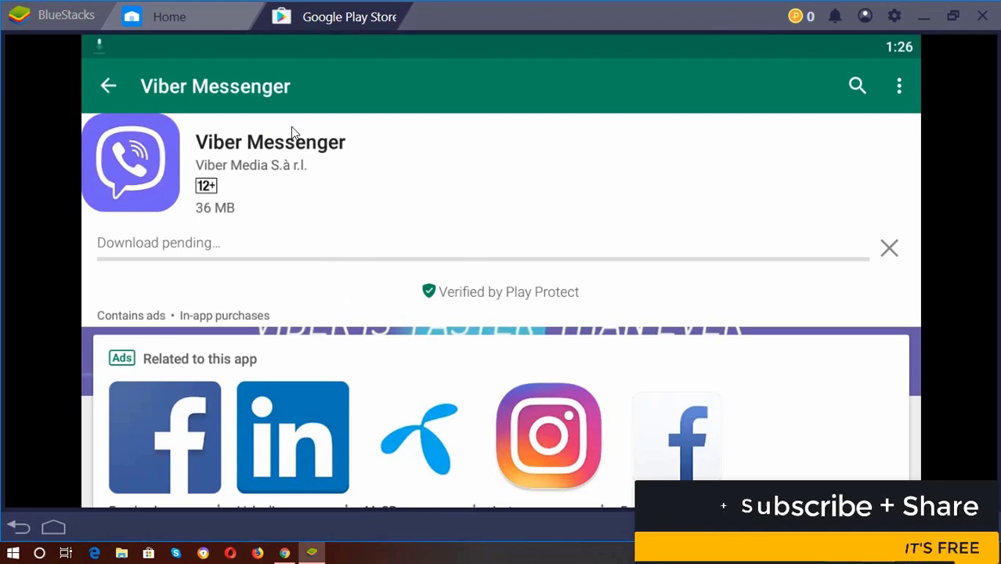
{"action": "left_click", "coordinate": [276, 55]}
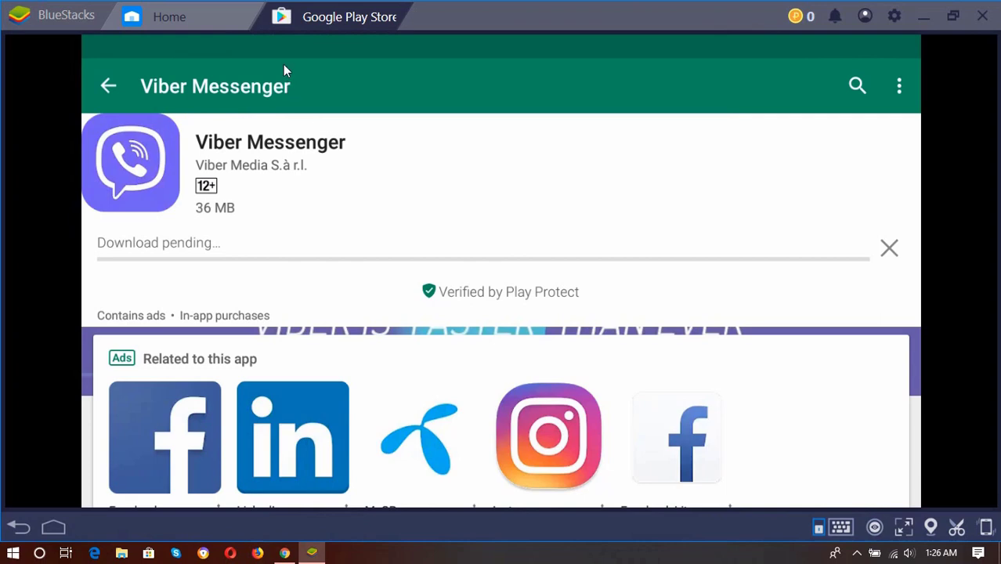
{"action": "left_click_drag", "start_coordinate": [281, 56], "coordinate": [349, 161]}
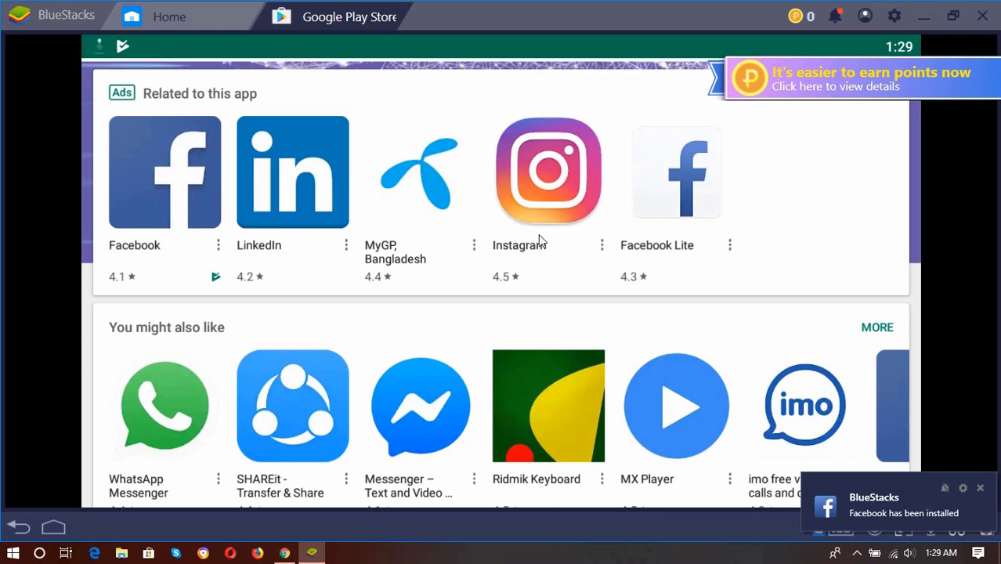
{"action": "scroll", "coordinate": [543, 267], "scroll_direction": "up", "scroll_amount": 3}
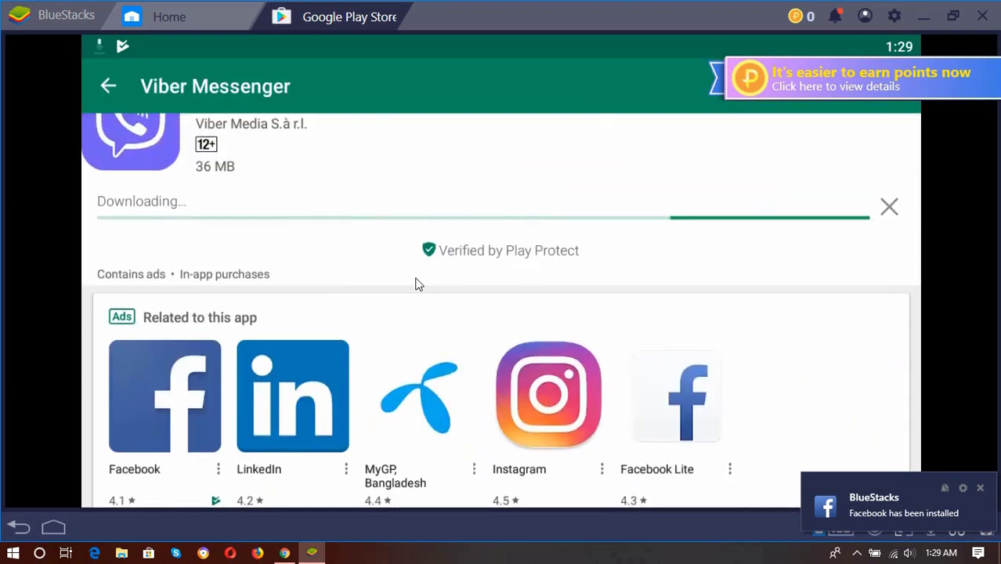
{"action": "scroll", "coordinate": [179, 299], "scroll_direction": "up", "scroll_amount": 3}
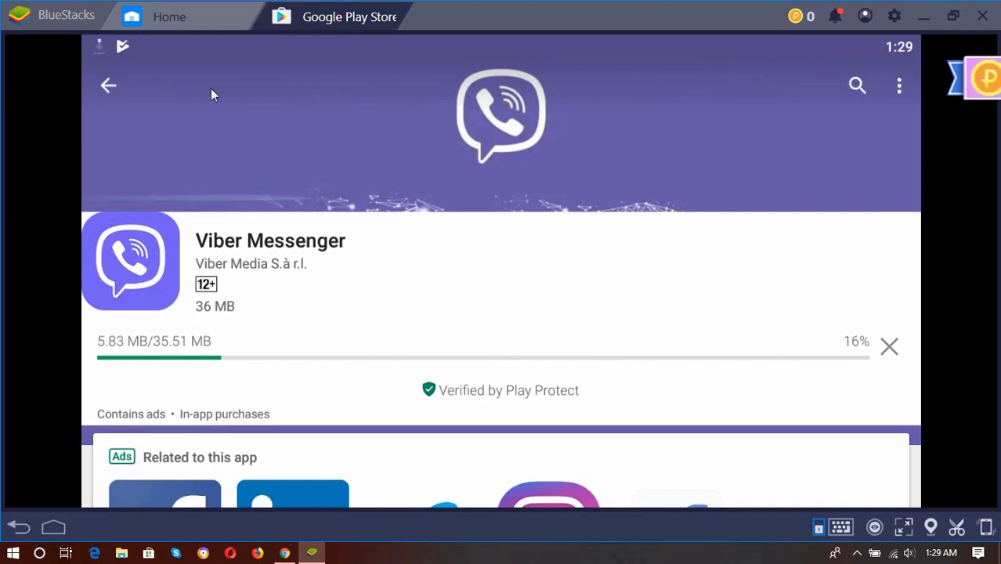
Open Facebook's Play Store page from Related apps and launch the installed Facebook app
{"action": "left_click", "coordinate": [155, 49]}
{"action": "left_click", "coordinate": [157, 81]}
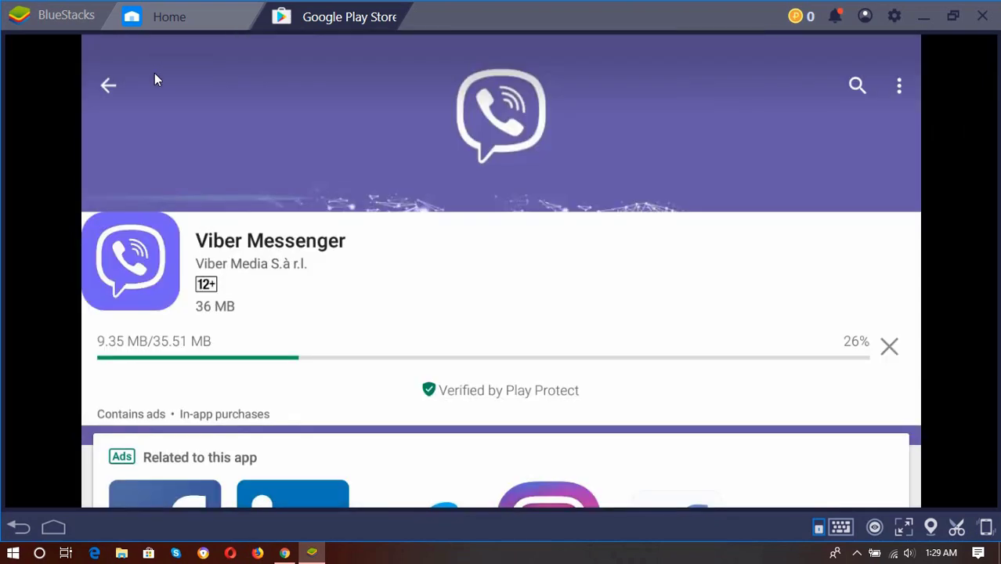
{"action": "scroll", "coordinate": [258, 333], "scroll_direction": "down", "scroll_amount": 3}
{"action": "scroll", "coordinate": [134, 347], "scroll_direction": "down", "scroll_amount": 3}
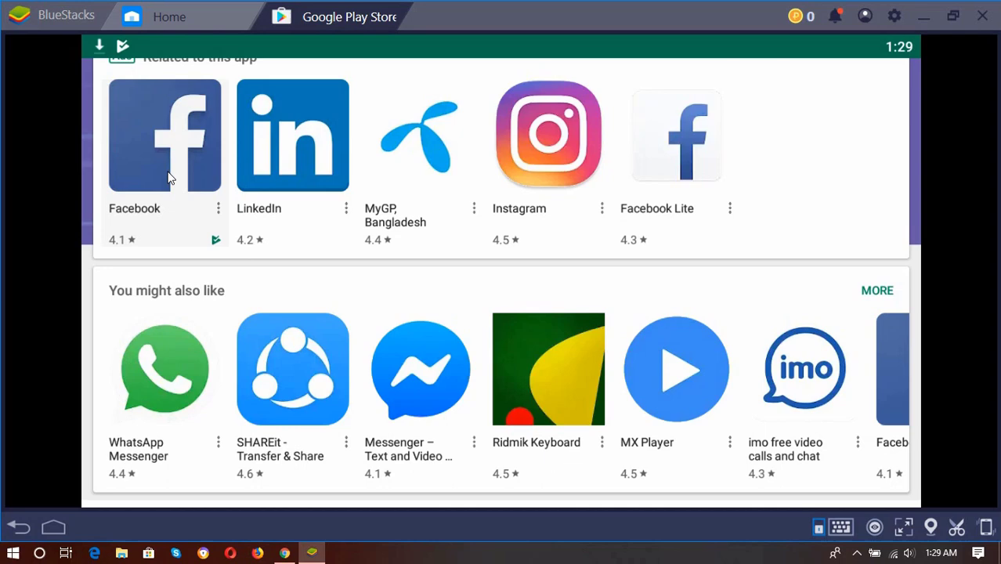
{"action": "left_click", "coordinate": [169, 179]}
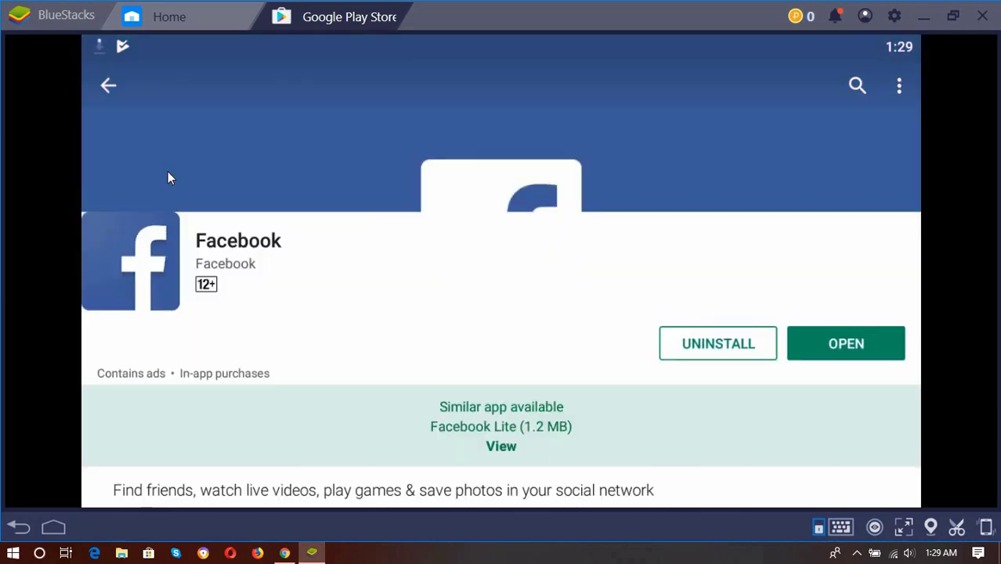
{"action": "left_click", "coordinate": [844, 345]}
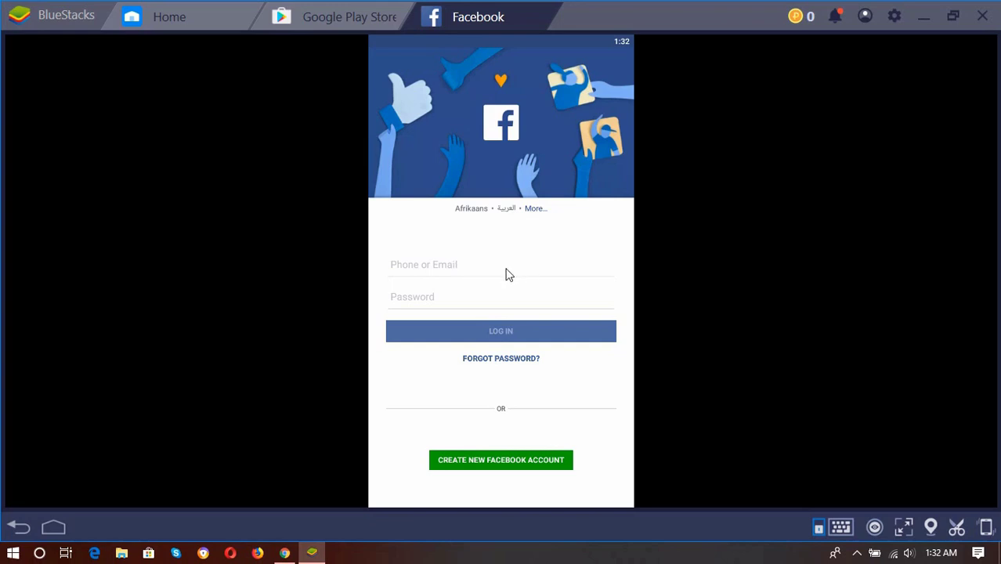
Log into Facebook with the account email and password, then dismiss the Smart Lock account chooser
{"action": "left_click", "coordinate": [428, 265]}
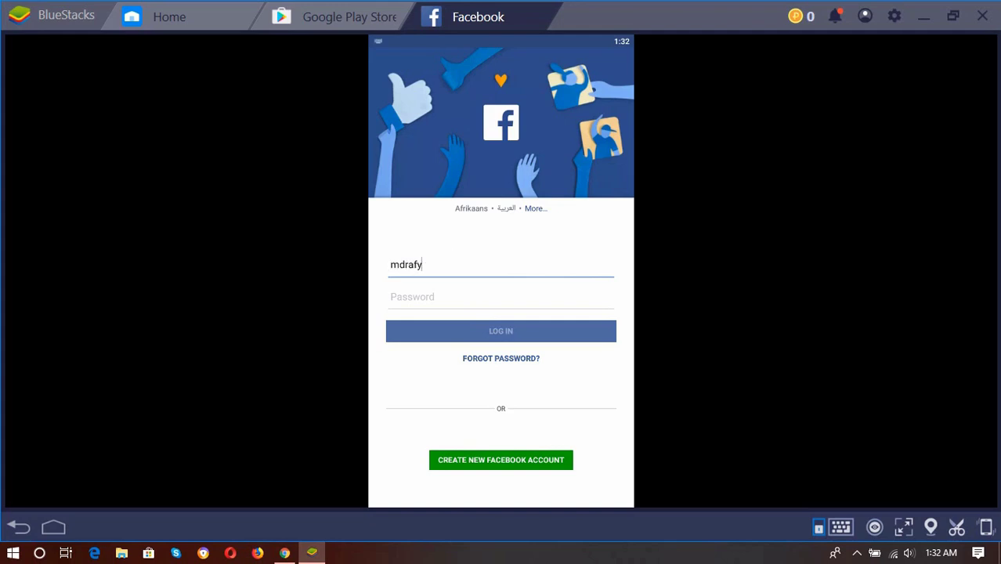
{"action": "left_click", "coordinate": [451, 297]}
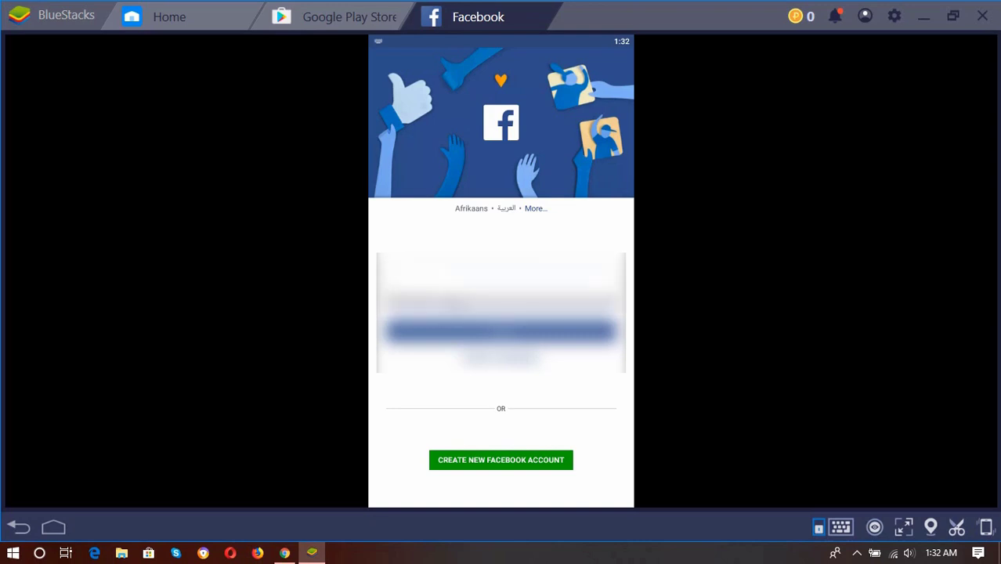
{"action": "key", "text": "Return"}
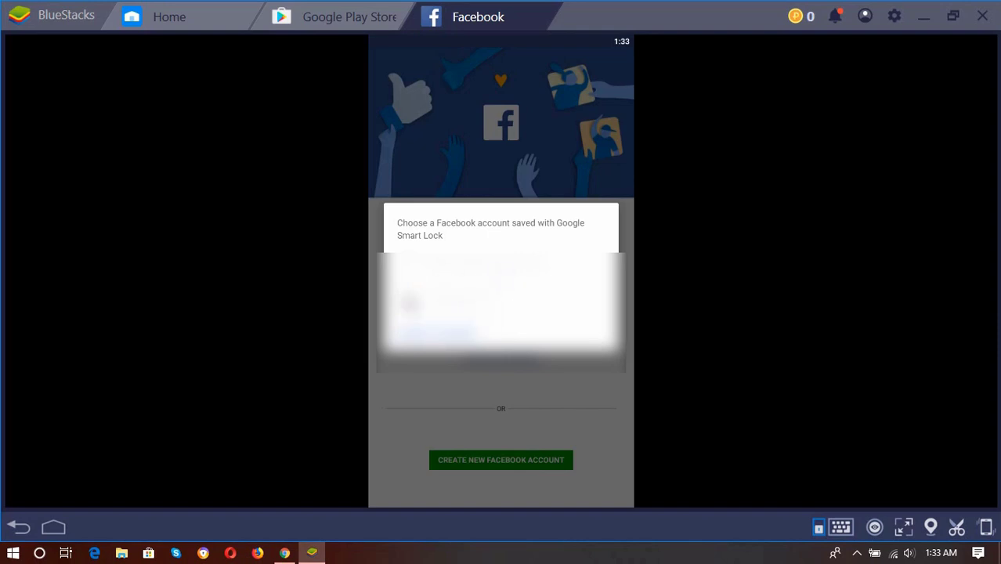
{"action": "left_click", "coordinate": [486, 255]}
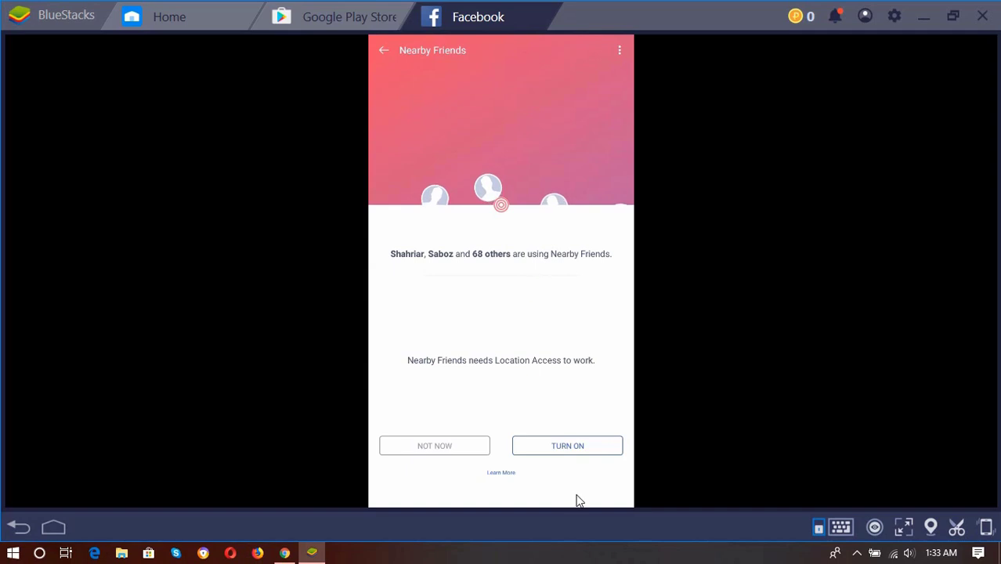
Decline Nearby Friends with NOT NOW and scroll through the Facebook News Feed
{"action": "left_click", "coordinate": [461, 447]}
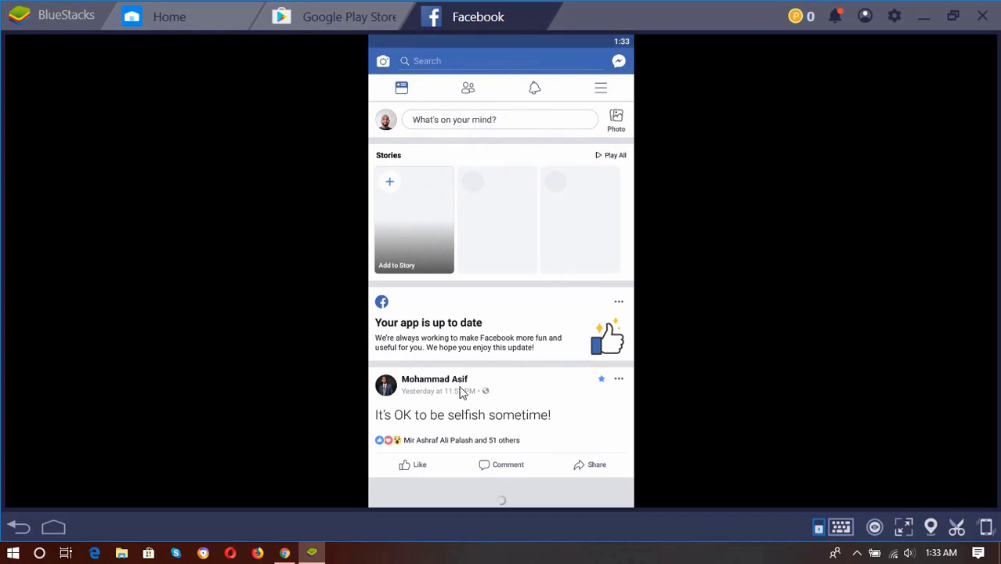
{"action": "scroll", "coordinate": [494, 320], "scroll_direction": "down", "scroll_amount": 1}
{"action": "scroll", "coordinate": [494, 315], "scroll_direction": "up", "scroll_amount": 1}
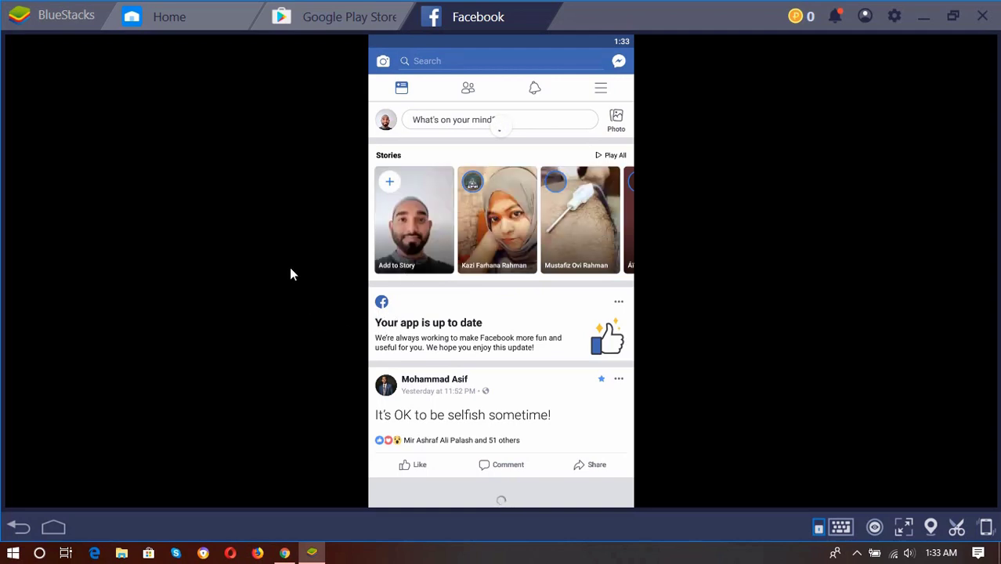
{"action": "scroll", "coordinate": [529, 322], "scroll_direction": "down", "scroll_amount": 1}
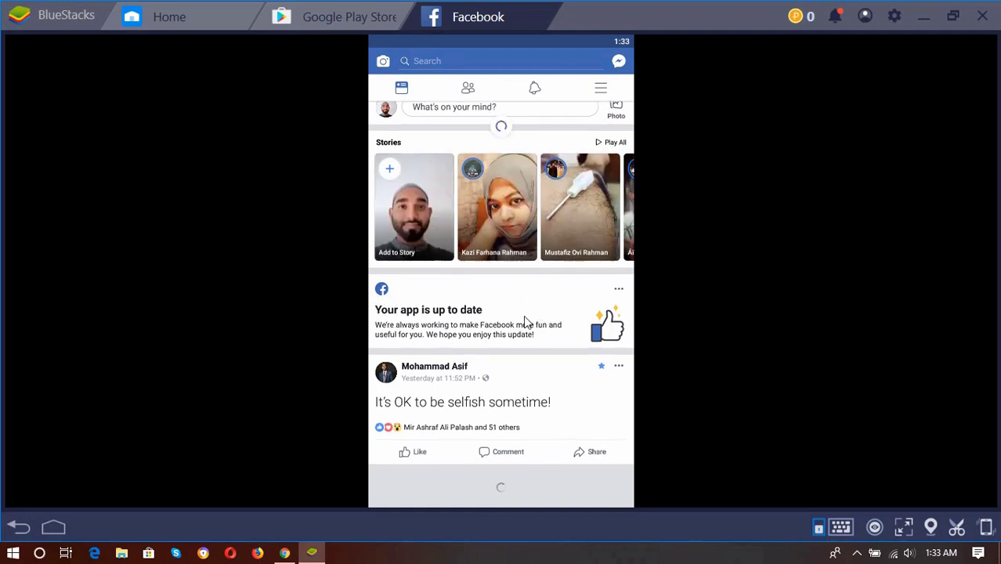